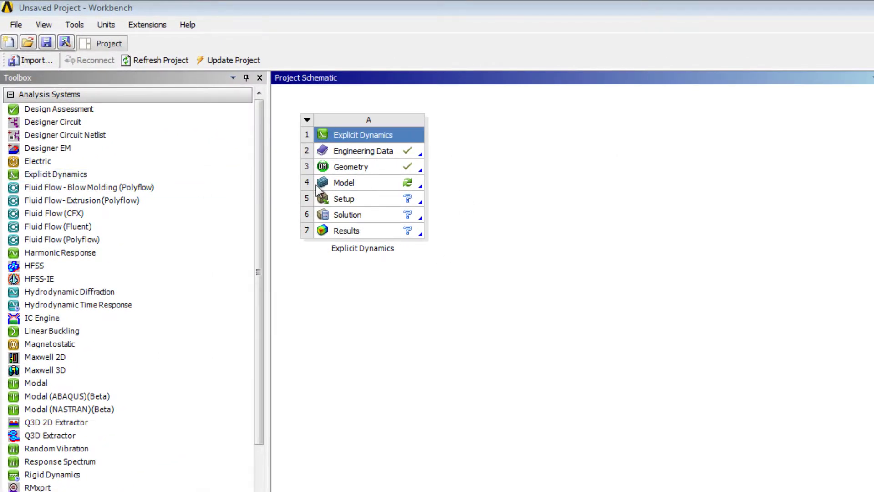
Check the CONC-35MPA and steel materials in Engineering Data, then launch the beam model in Mechanical
left_click(369, 152)
double_click(369, 152)
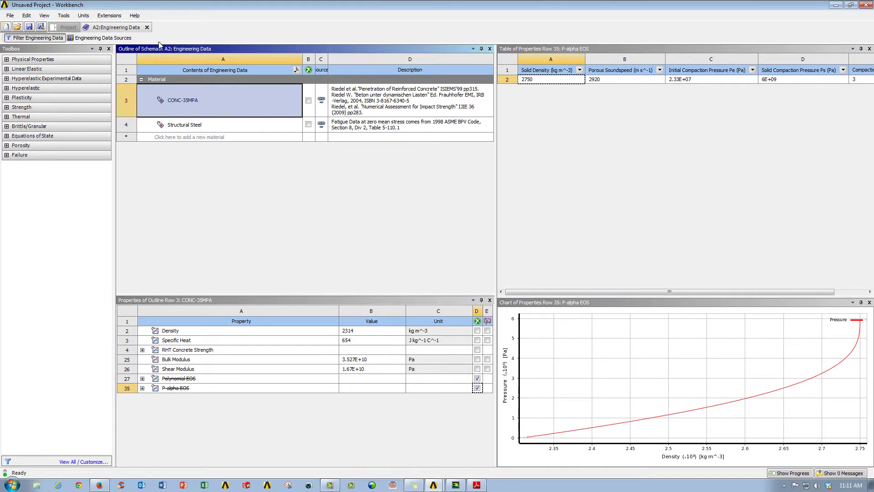
left_click(147, 27)
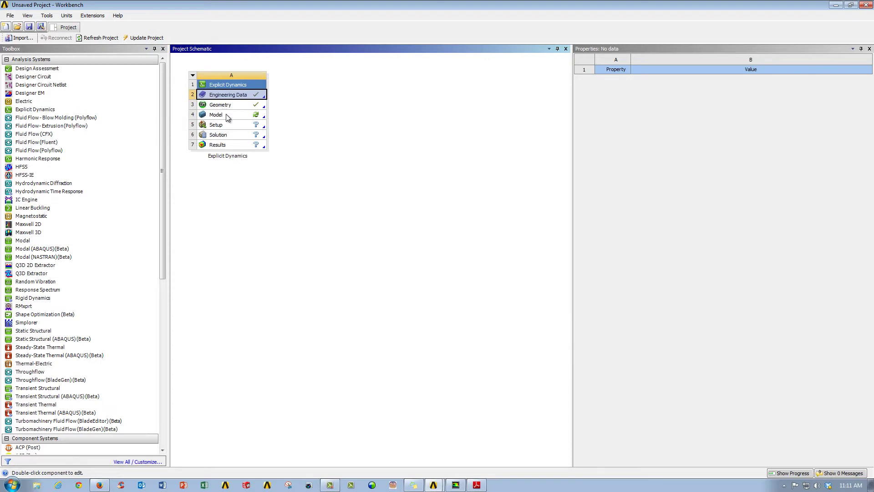
double_click(224, 117)
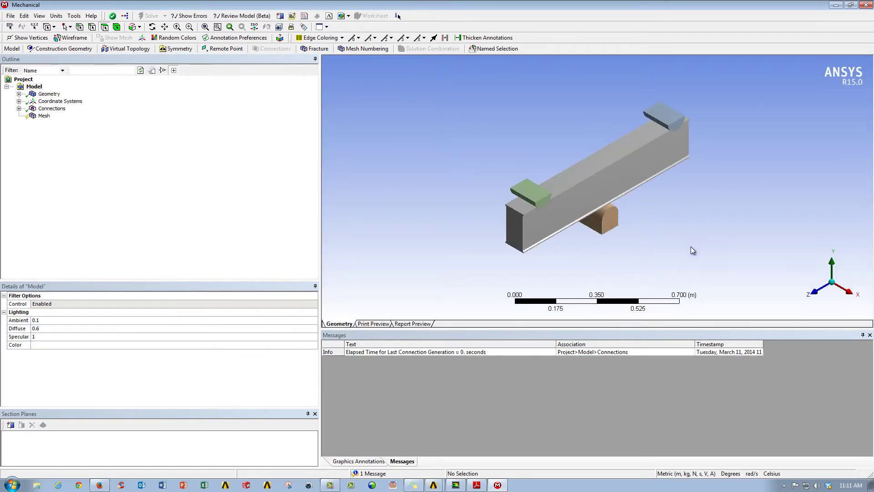
Hide Solid - concrete to inspect the reinforcement cage, then show the concrete body again
middle_click_drag(690, 253, 634, 228)
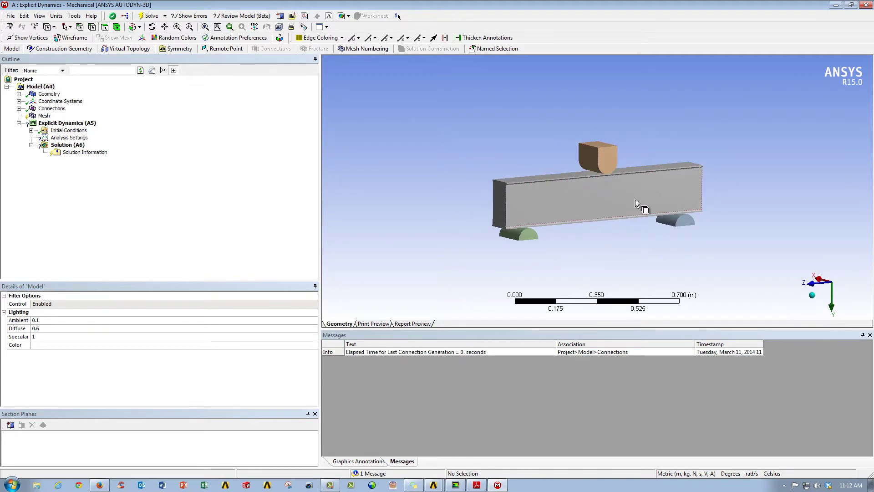
left_click(19, 94)
right_click(60, 102)
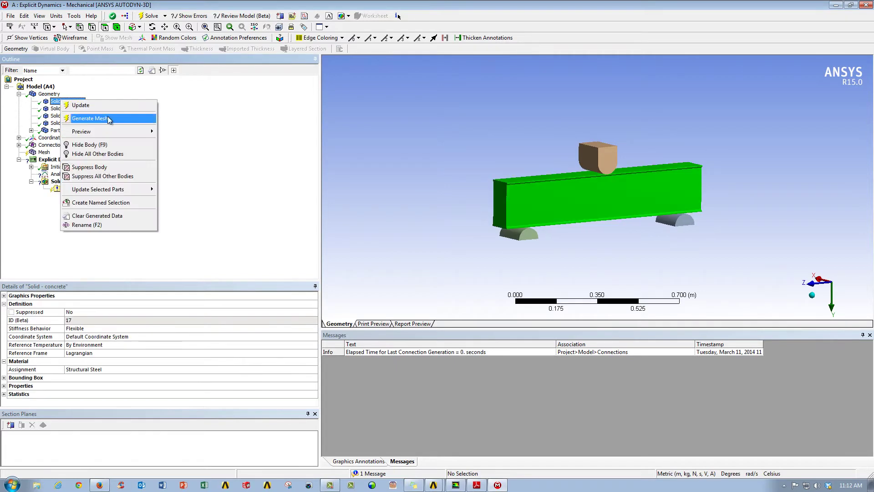
left_click(112, 146)
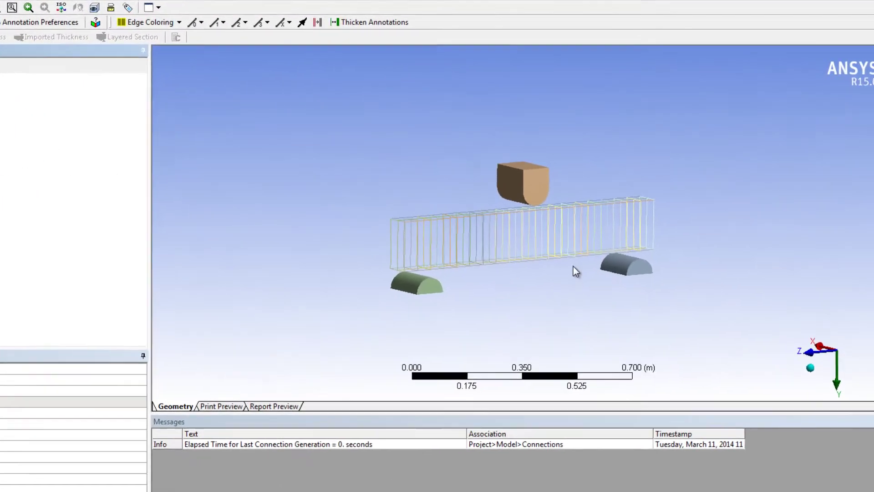
middle_click_drag(631, 243, 648, 241)
scroll(606, 210, "up", 3)
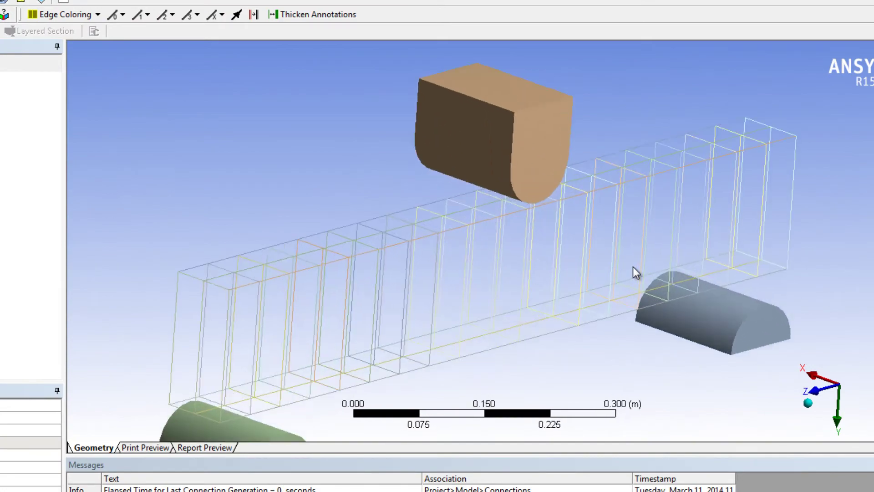
middle_click_drag(634, 273, 617, 260)
scroll(473, 251, "down", 2)
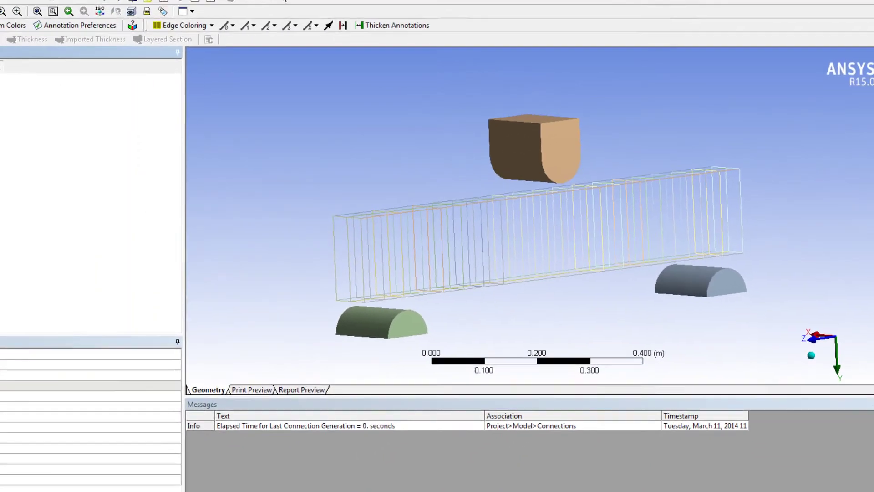
right_click(56, 102)
left_click(83, 151)
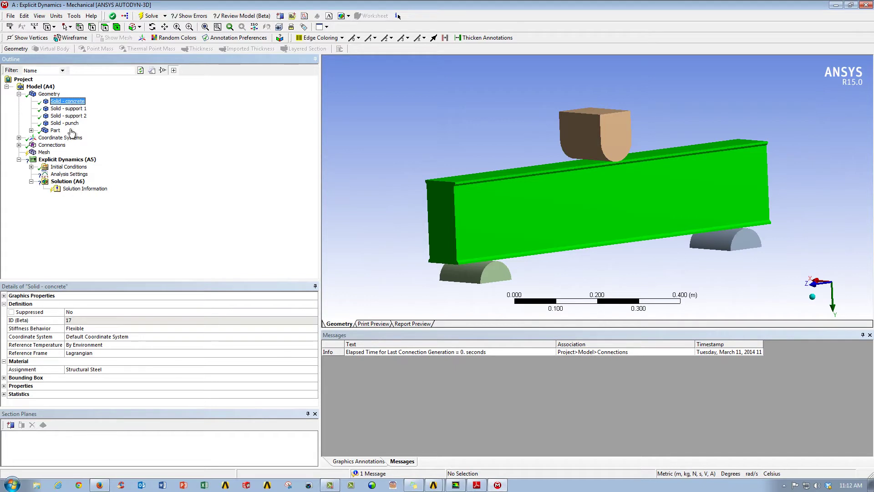
Assign CONC-35MPA as the concrete body's material
left_click(313, 371)
left_click(314, 370)
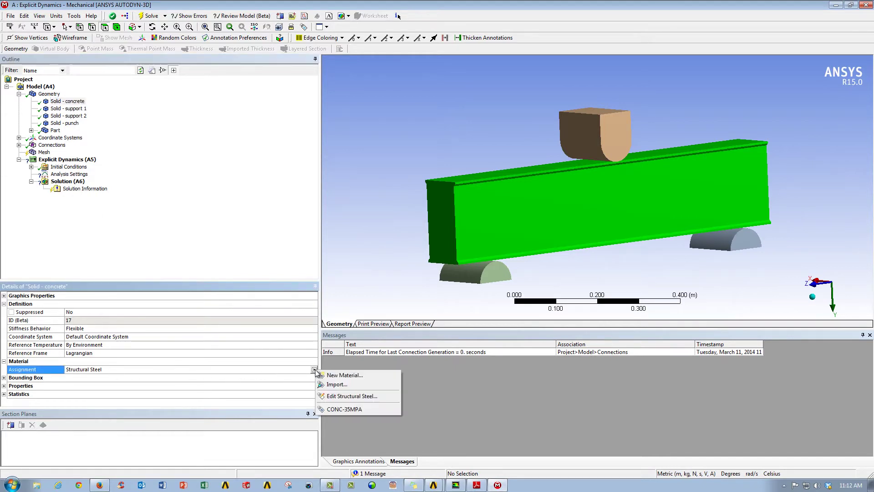
left_click(344, 409)
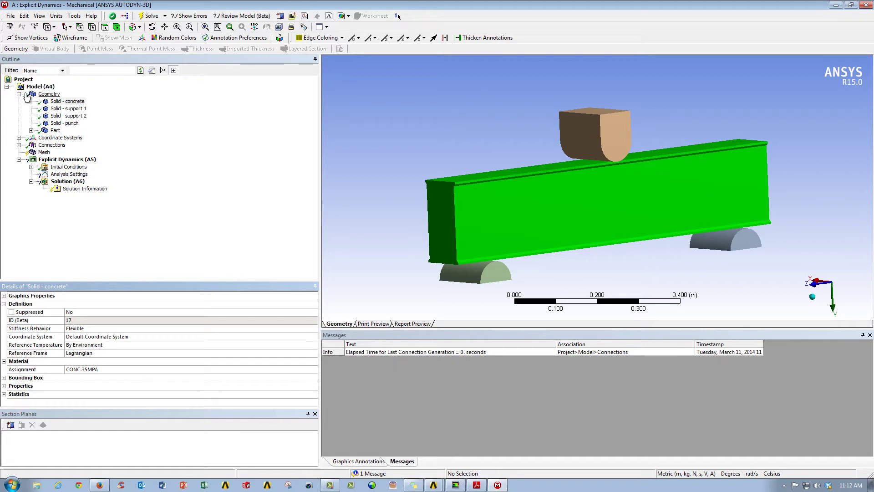
Delete Contact Regions 1–3 and inspect the existing Frictionless body interaction
left_click(20, 95)
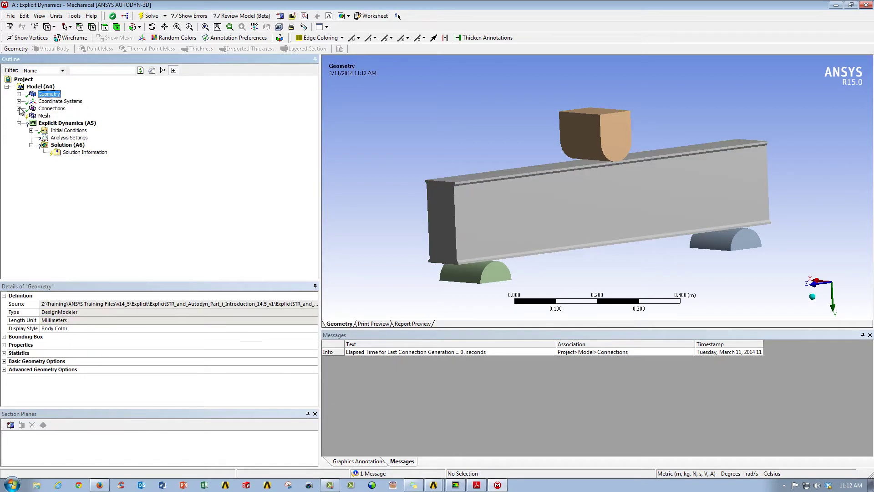
left_click(19, 108)
left_click(32, 111)
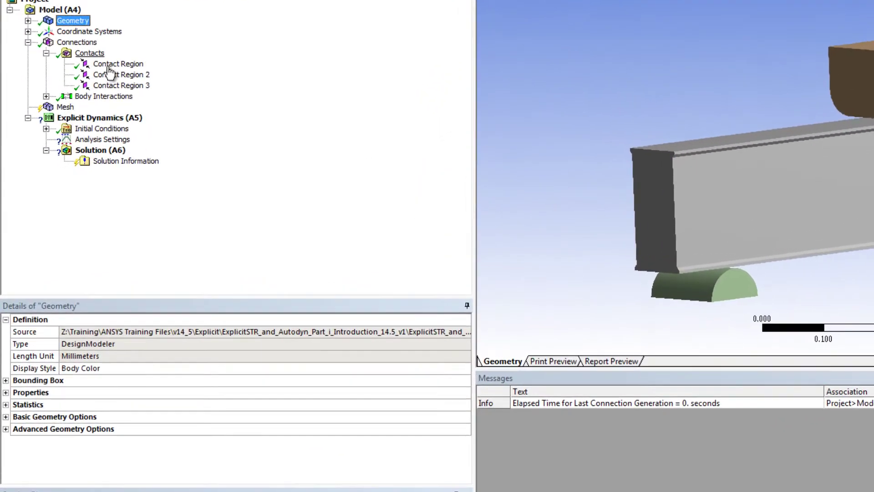
left_click(80, 119)
left_click(117, 86, "shift")
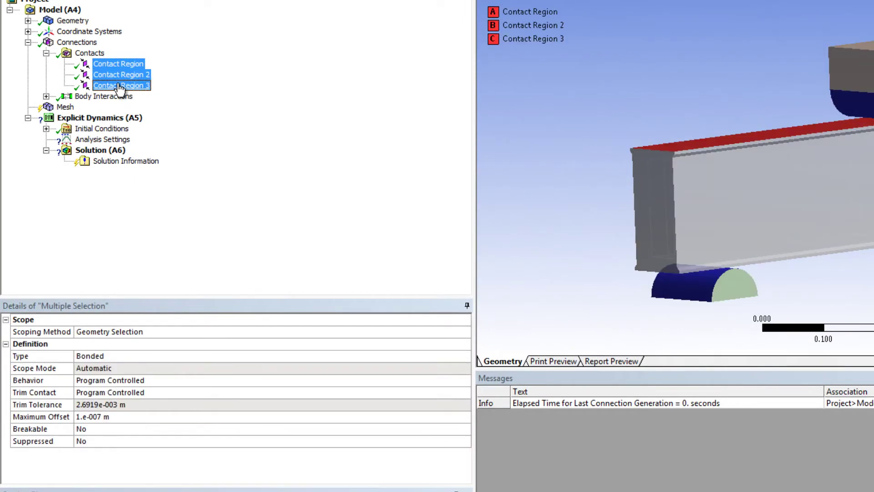
key("Delete")
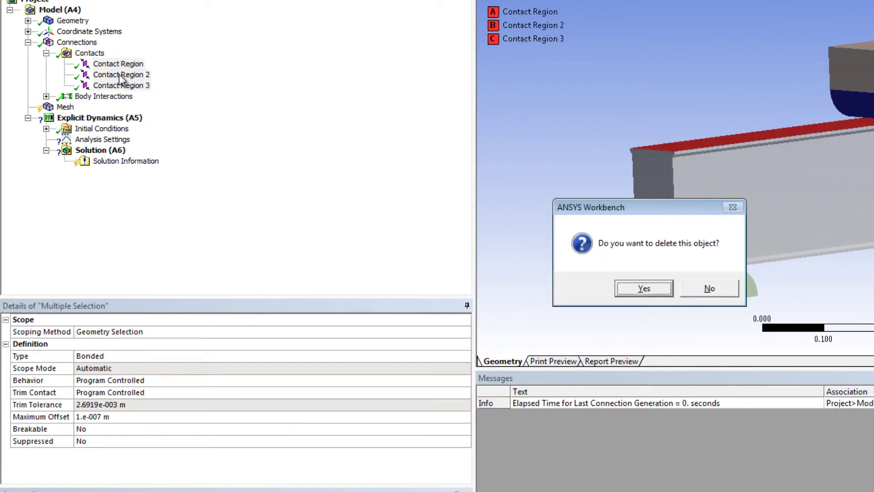
key("Return")
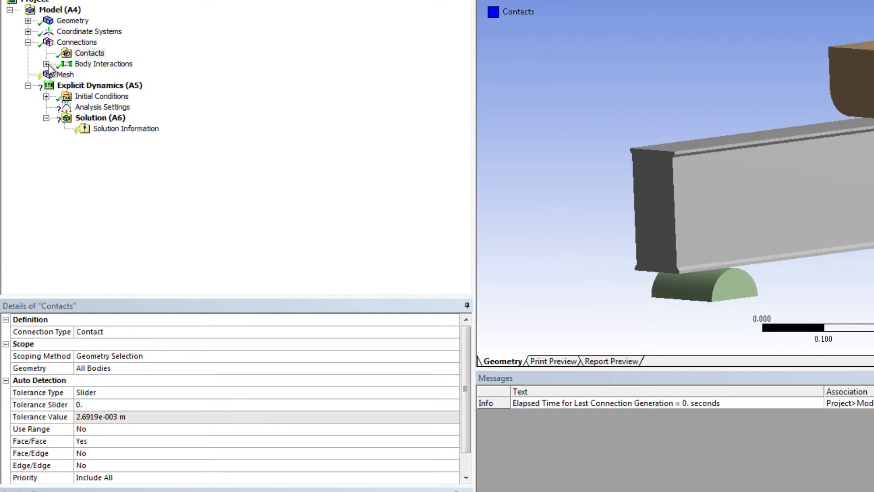
left_click(46, 64)
left_click(129, 78)
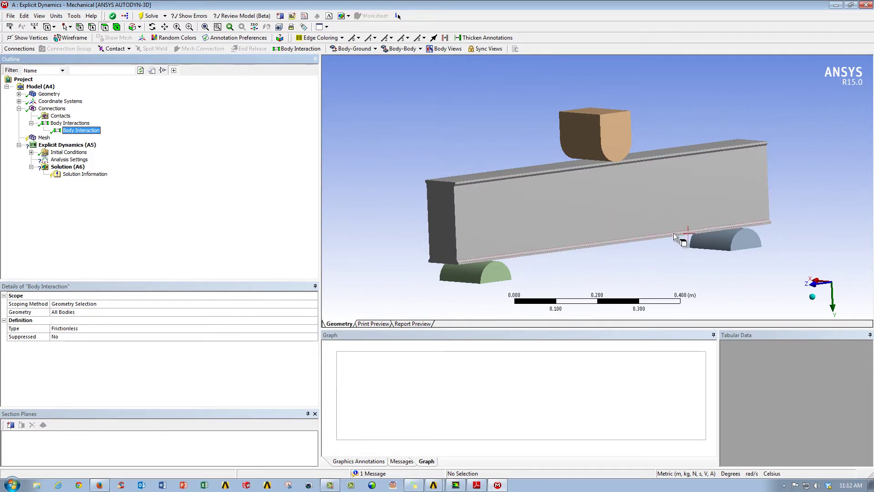
Insert Body Interaction 2 and set its type to Reinforcement
right_click(79, 125)
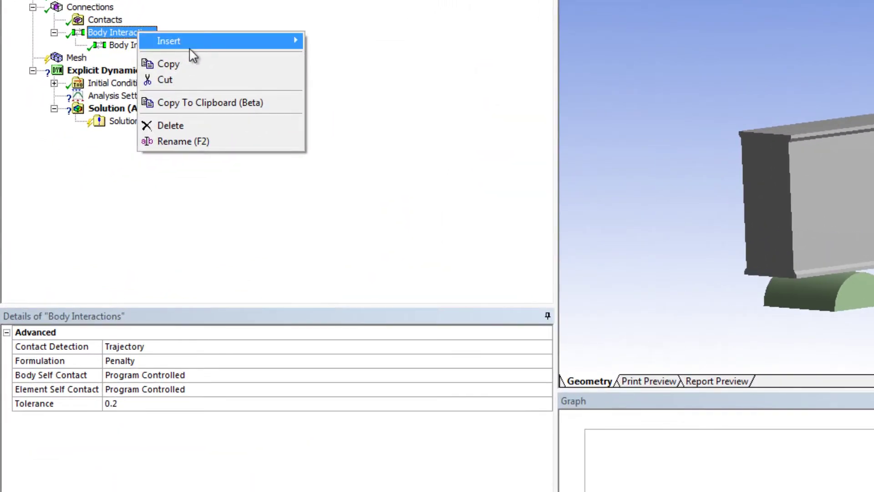
mouse_move(198, 44)
left_click(329, 42)
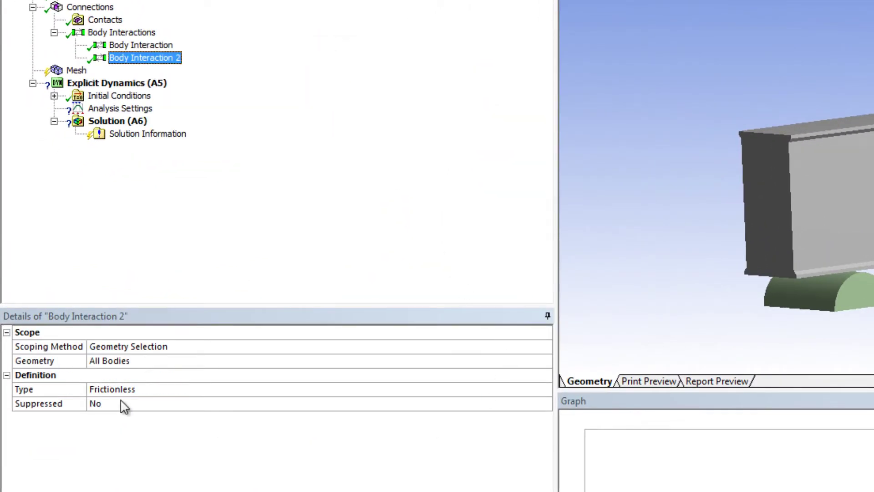
left_click(543, 393)
left_click(545, 389)
left_click(504, 422)
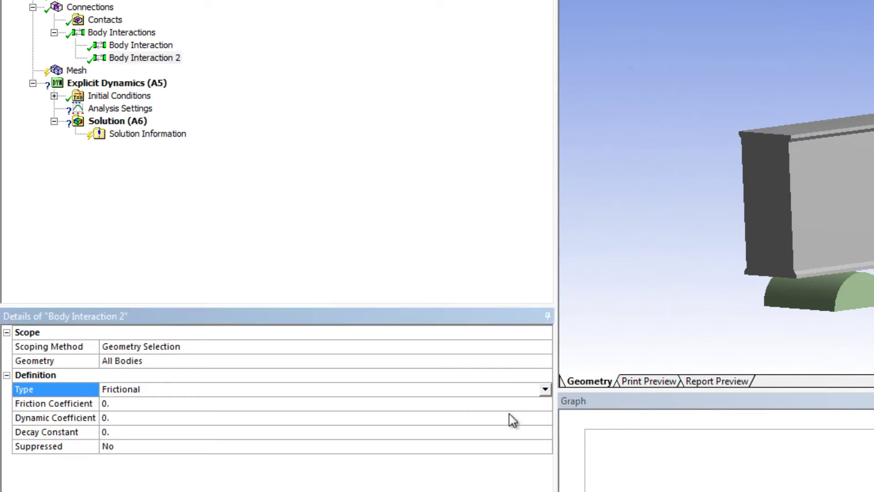
left_click(543, 390)
left_click(494, 433)
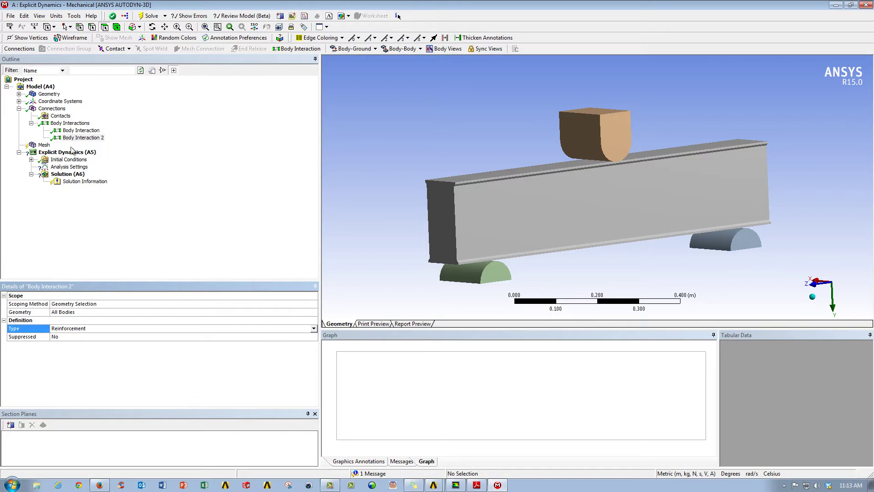
Set the mesh Element Size to 1.5e-02 m and generate the mesh
left_click(45, 145)
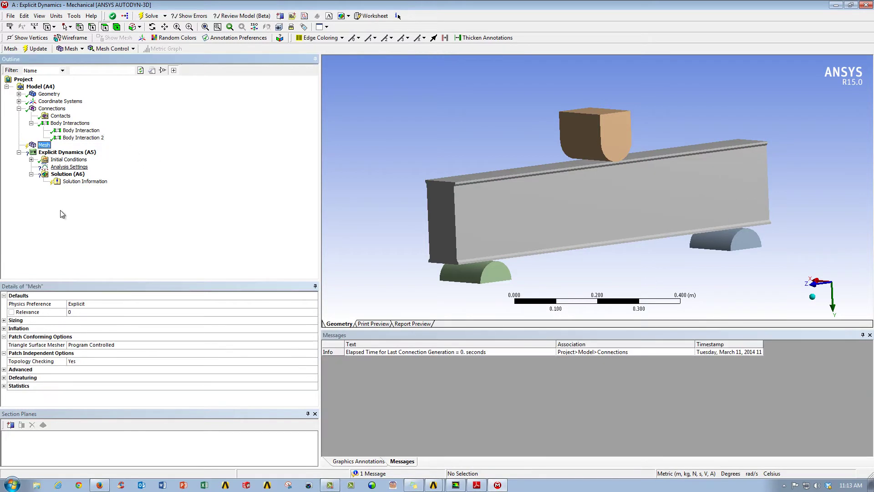
left_click(4, 320)
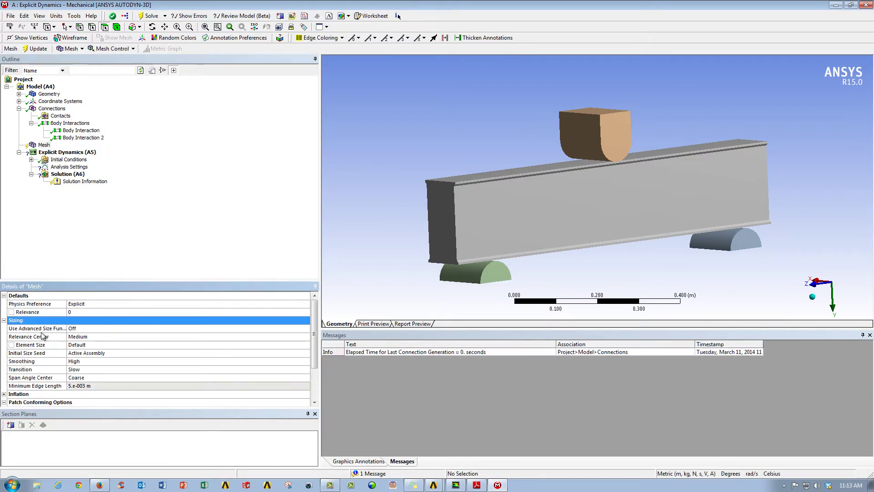
left_click(98, 344)
type("1.5e-02")
left_click(43, 144)
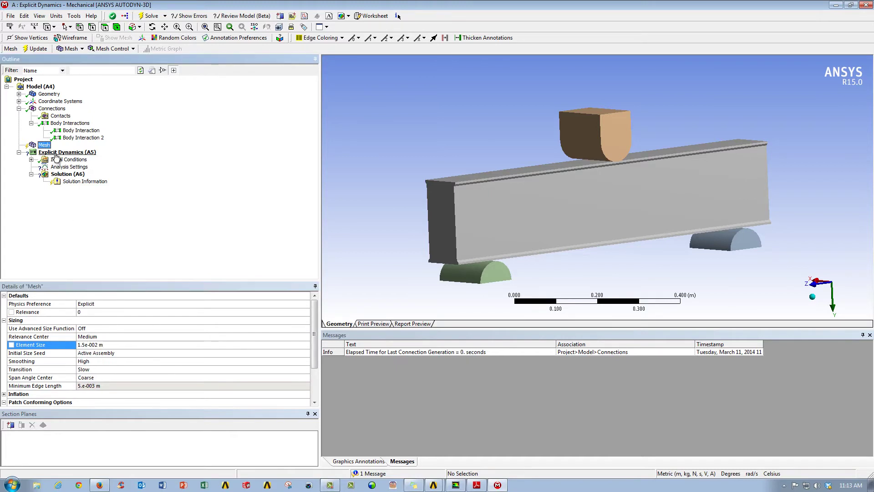
right_click(46, 145)
left_click(82, 176)
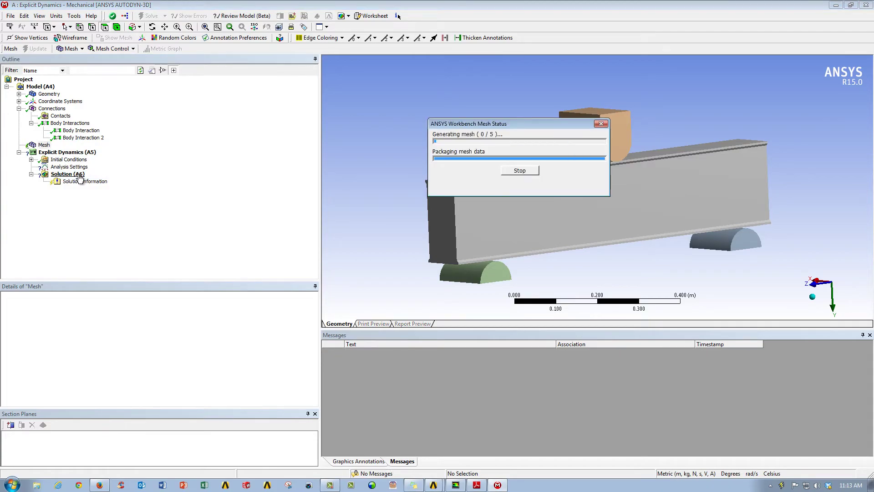
mouse_move(601, 195)
middle_mouse_down()
mouse_move(583, 190)
mouse_move(585, 175)
mouse_move(590, 190)
middle_mouse_up()
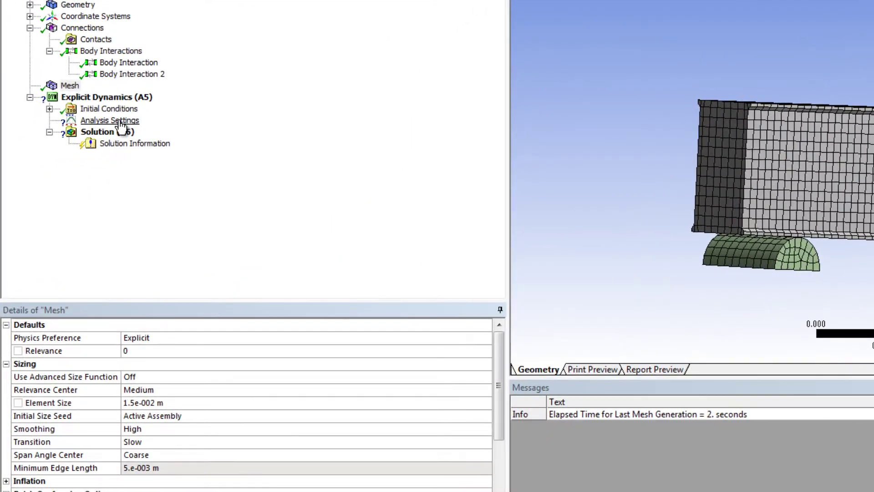
Set the analysis End Time to 5e-3 s and expand Initial Conditions
left_click(106, 135)
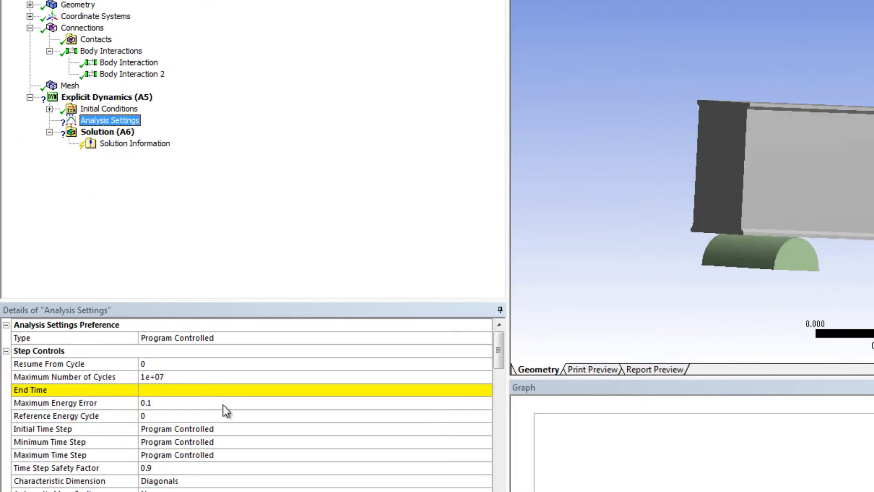
left_click(170, 388)
type("5e-3")
key("Return")
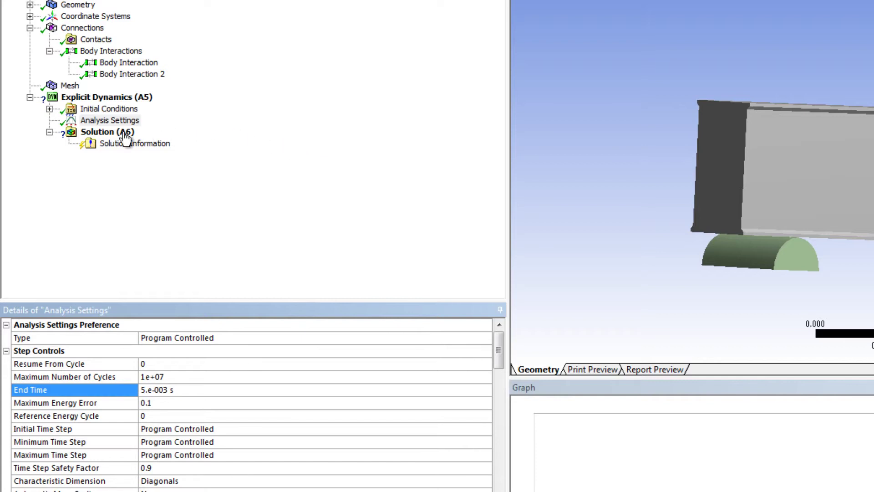
left_click(50, 109)
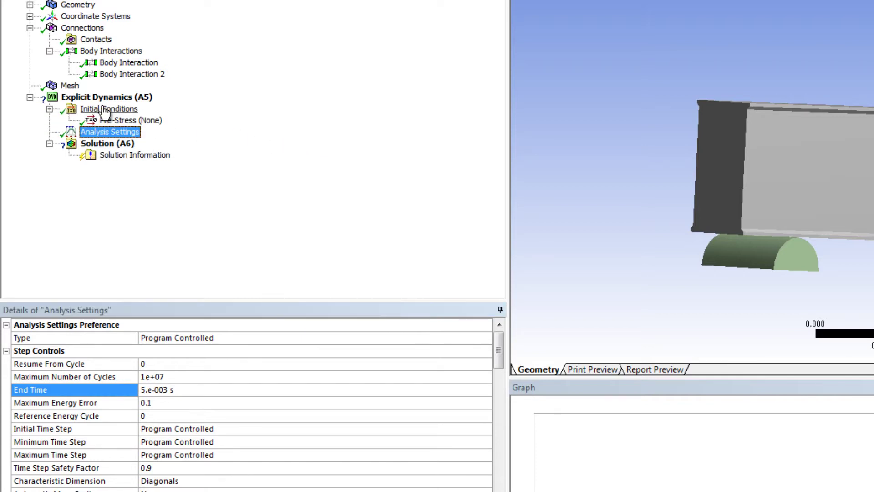
Insert a Velocity initial condition scoped to the slug body
right_click(105, 110)
mouse_move(132, 122)
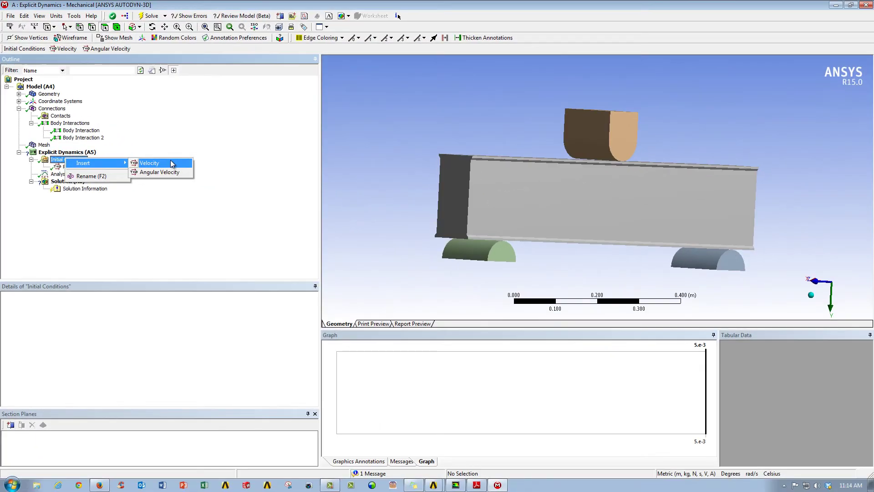
left_click(172, 163)
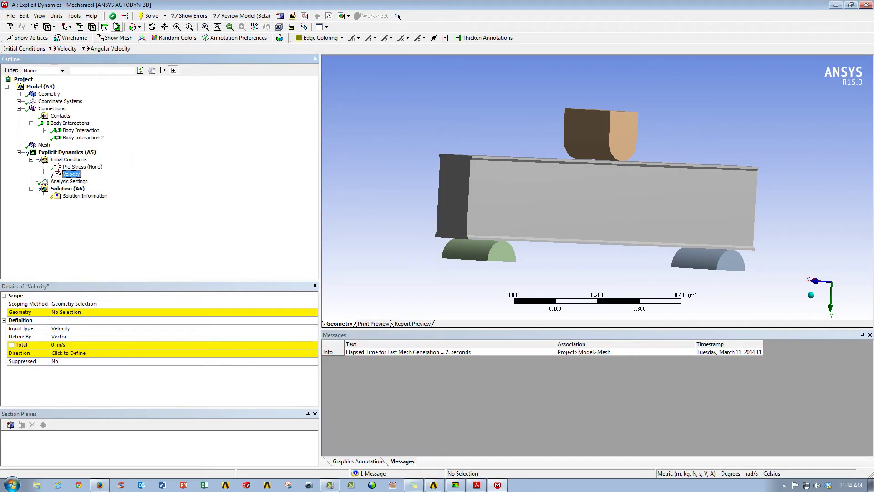
left_click(622, 127)
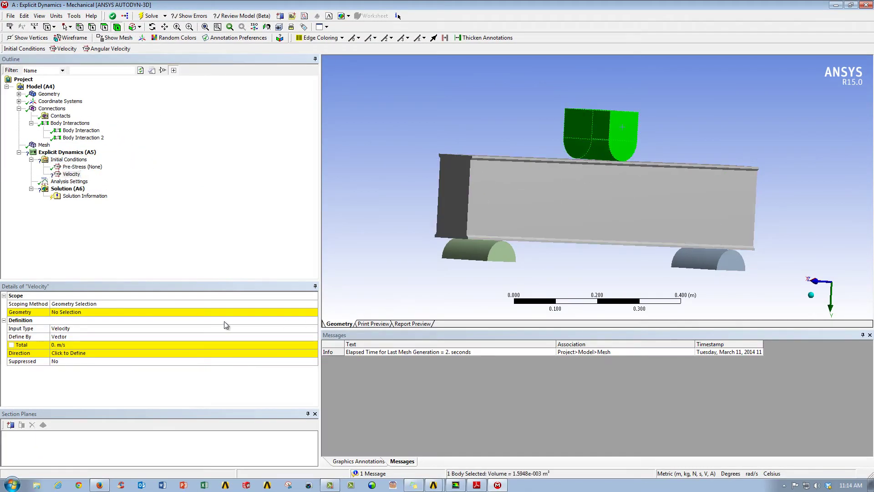
left_click(98, 306)
left_click(91, 312)
left_click(86, 312)
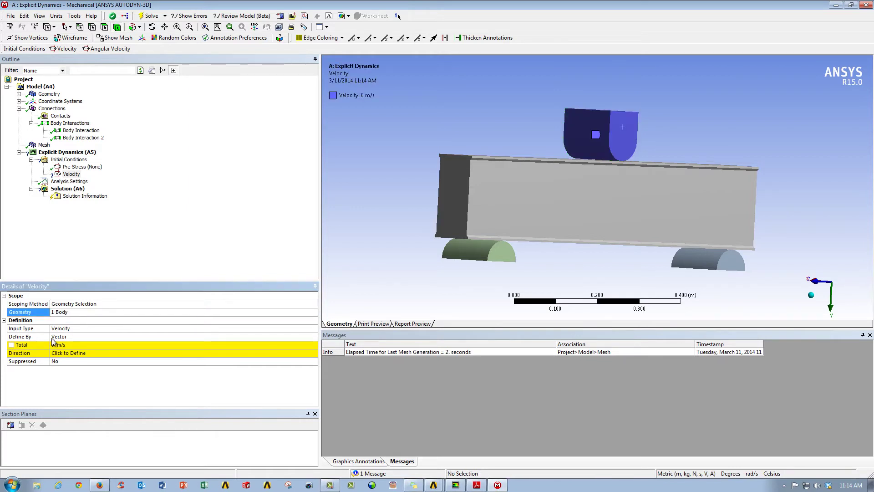
Define the velocity by Components with a Y Component of 20 m/s
left_click(314, 337)
left_click(314, 336)
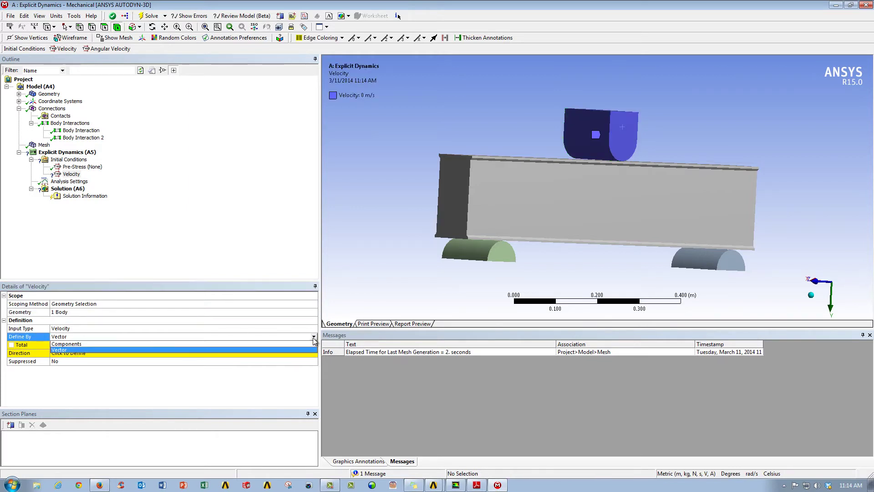
left_click(291, 344)
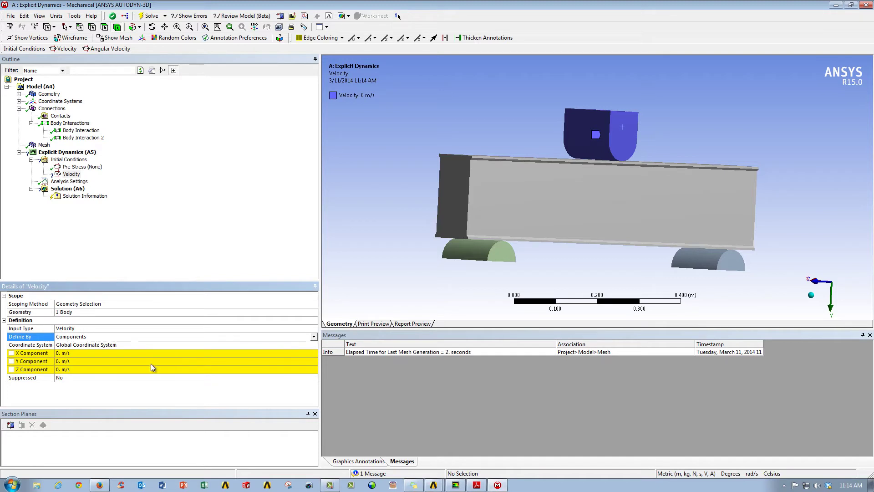
left_click(126, 361)
type("20")
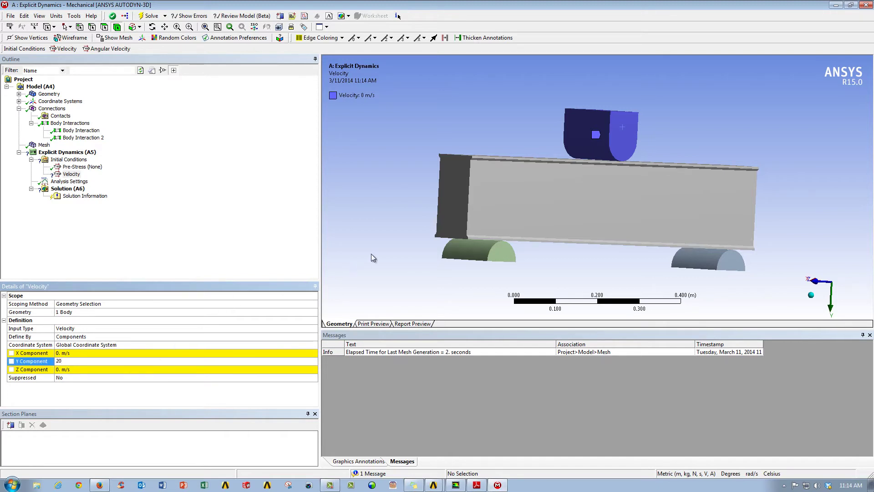
middle_click_drag(373, 258, 604, 123)
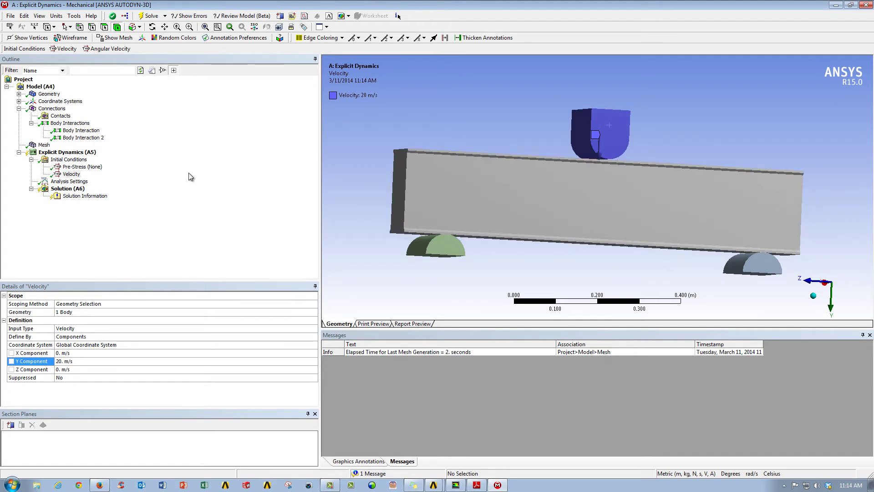
Insert a Fixed Support scoped to the two bottom faces of the supports
right_click(64, 154)
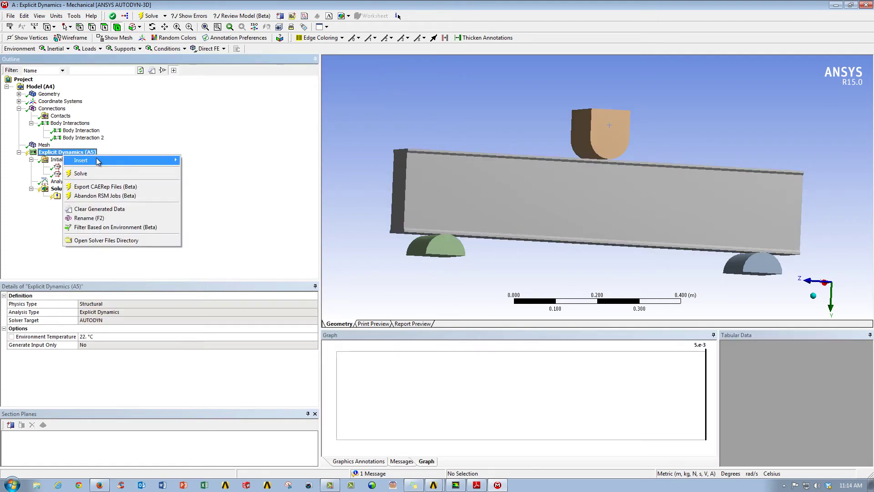
mouse_move(97, 161)
left_click(205, 255)
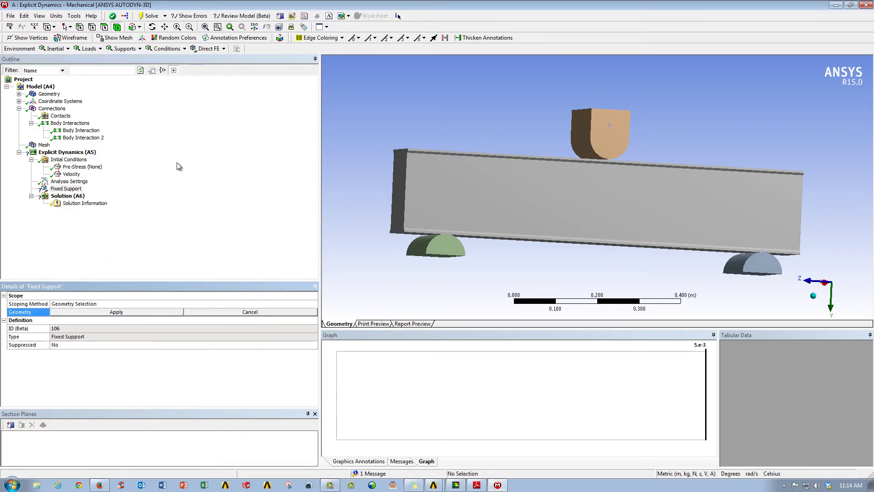
middle_click_drag(378, 96, 438, 204)
left_click(438, 205)
left_click(754, 286, "ctrl")
left_click(117, 311)
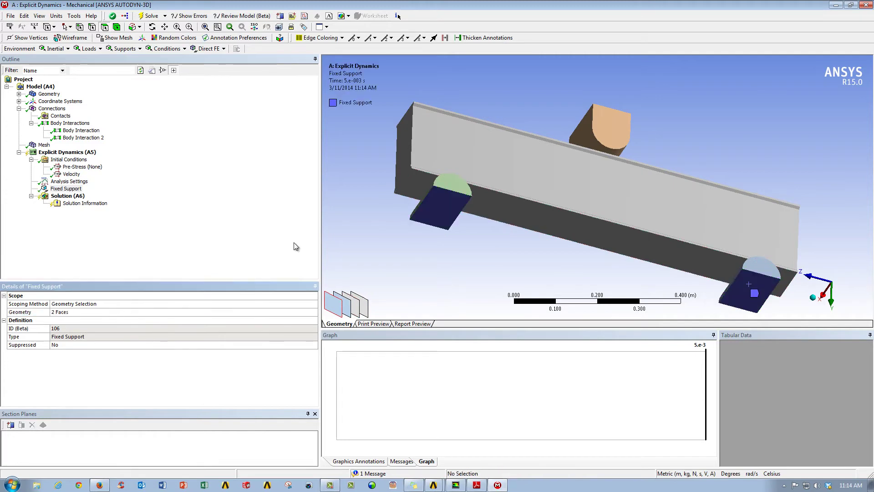
middle_click_drag(363, 225, 567, 195)
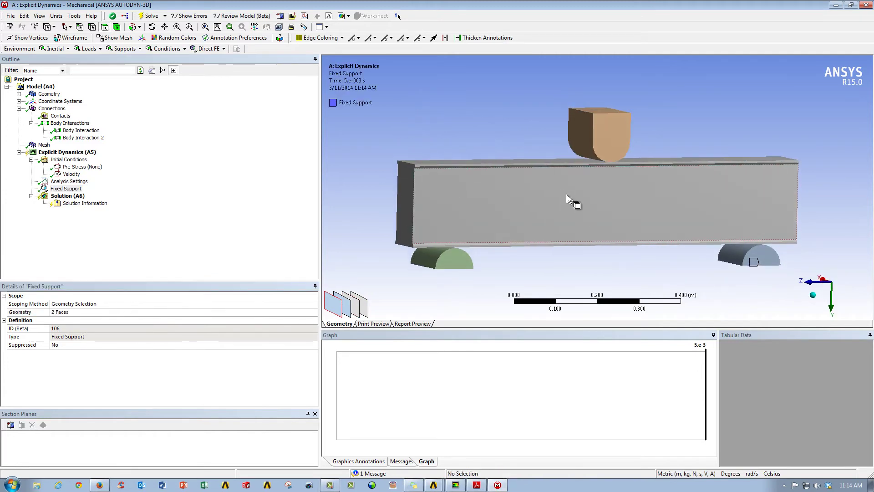
Add a Total Deformation result to the Solution
right_click(77, 197)
mouse_move(101, 206)
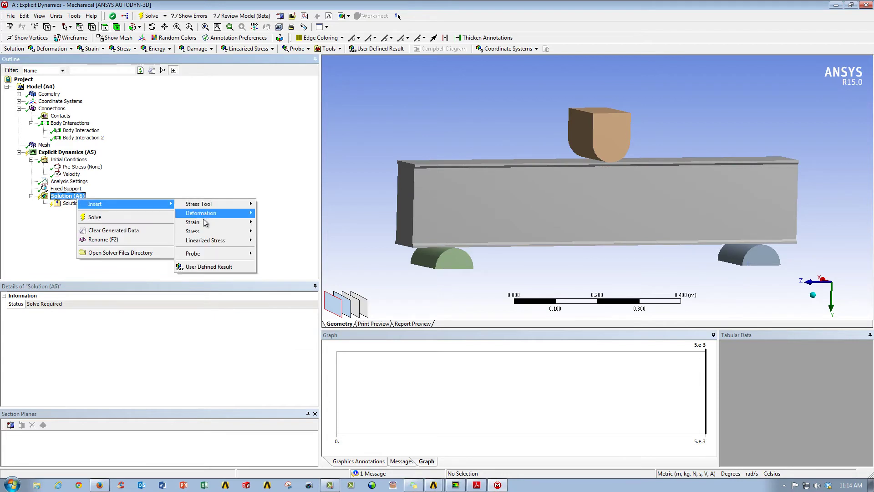
mouse_move(203, 213)
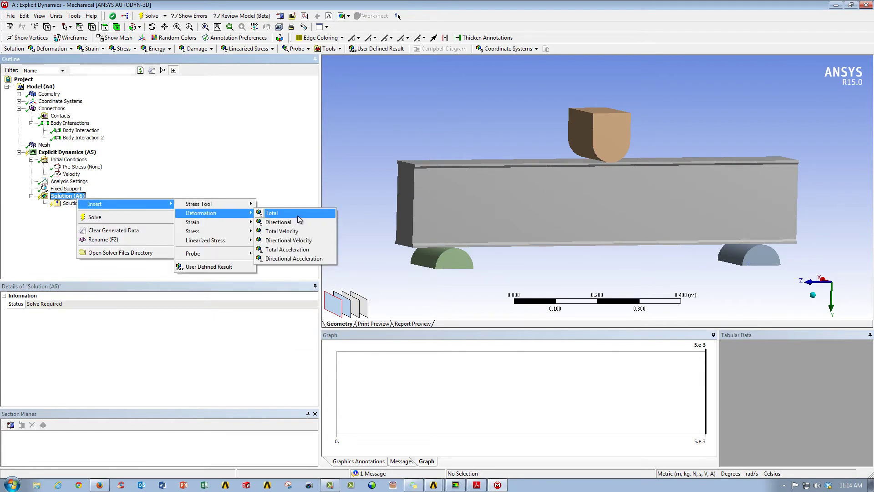
left_click(298, 214)
Add a User Defined Result with the expression DAMAGEALL
right_click(73, 196)
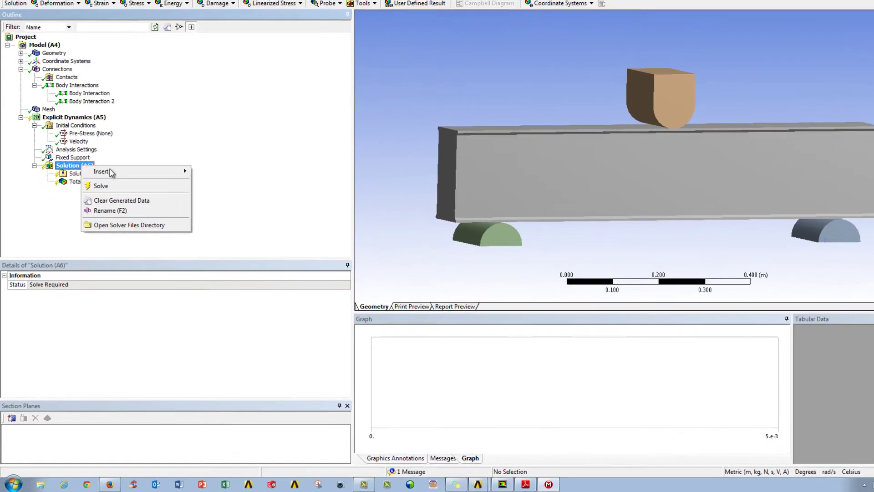
mouse_move(111, 173)
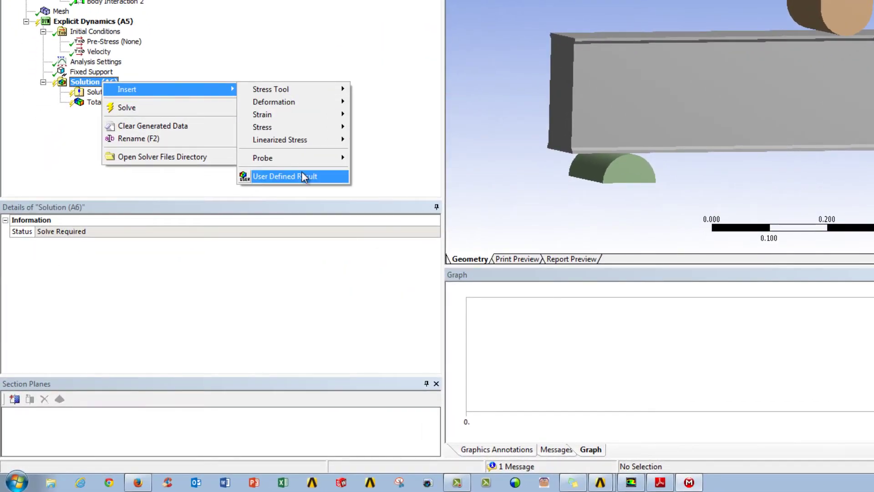
left_click(303, 177)
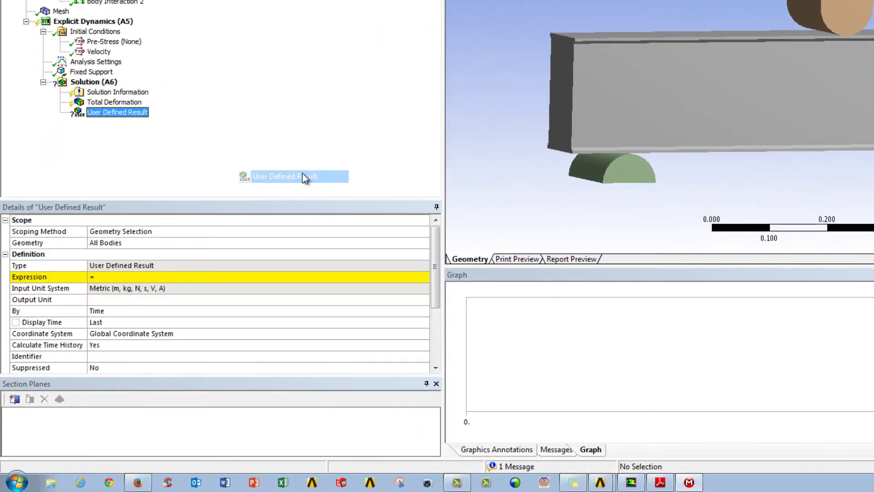
left_click(175, 275)
type("DAMAGEALL")
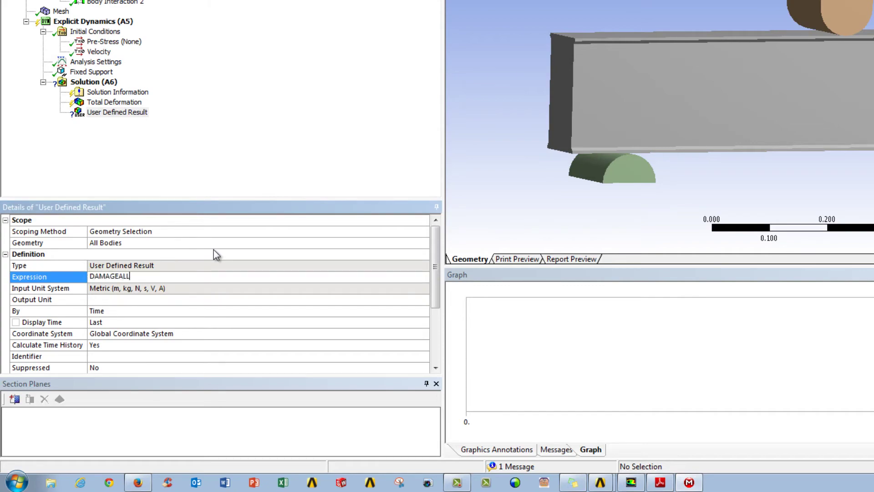
left_click(282, 144)
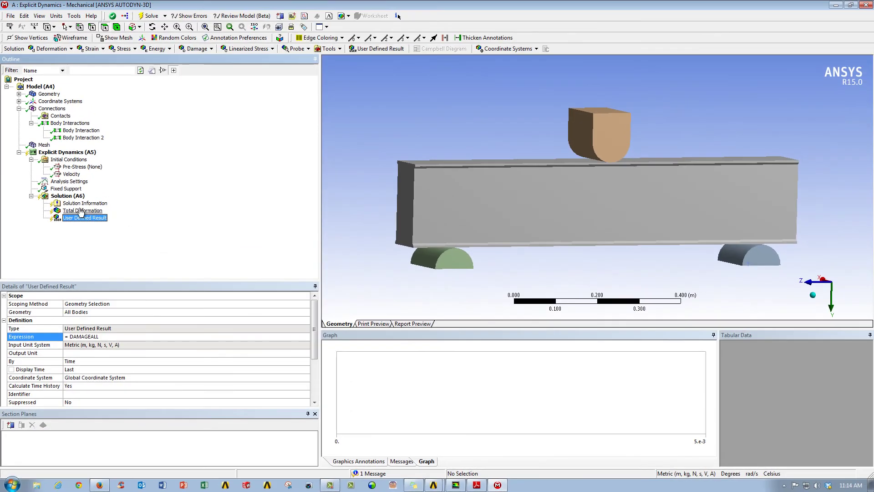
Solve the Explicit Dynamics analysis from the Solution (A6) menu
right_click(68, 196)
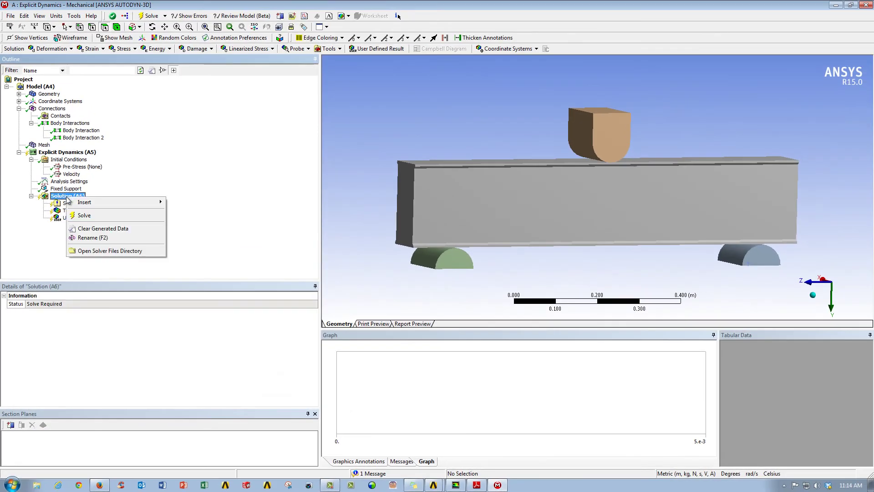
left_click(90, 215)
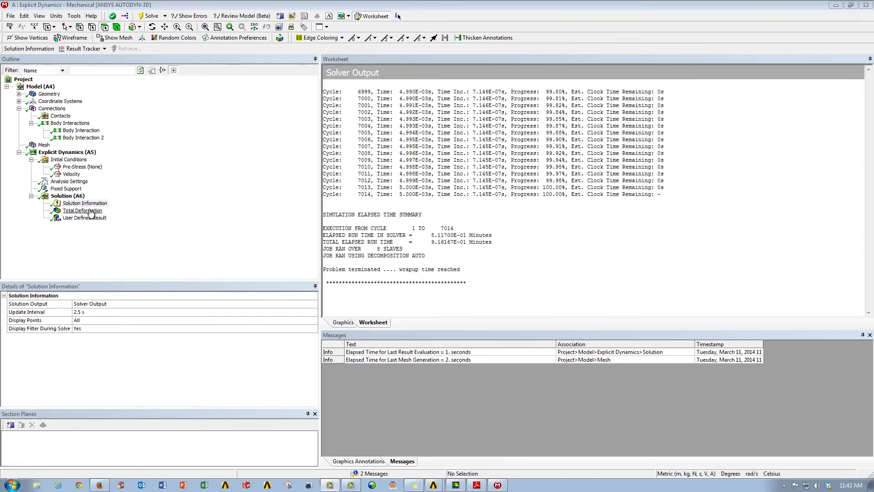
Show the Total Deformation contour, maximum 0.0079606 m at 5.0005e-003 s, and turn the model slightly
left_click(116, 130)
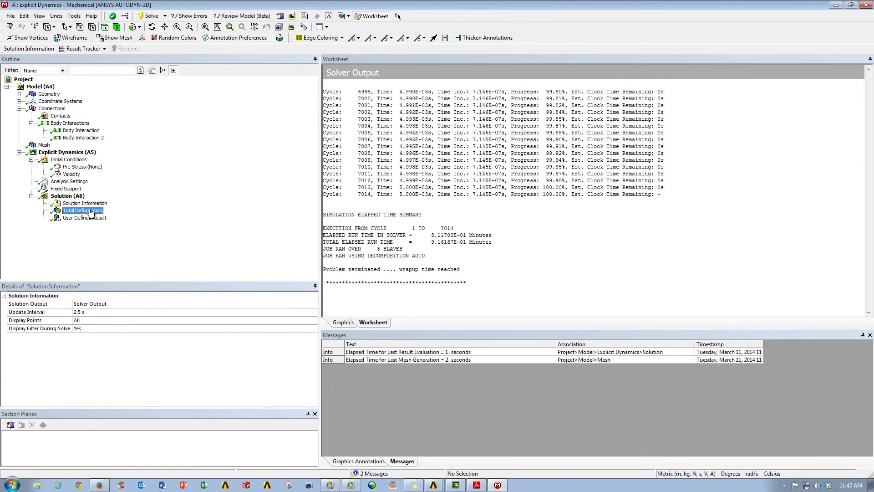
left_click_drag(633, 205, 633, 228)
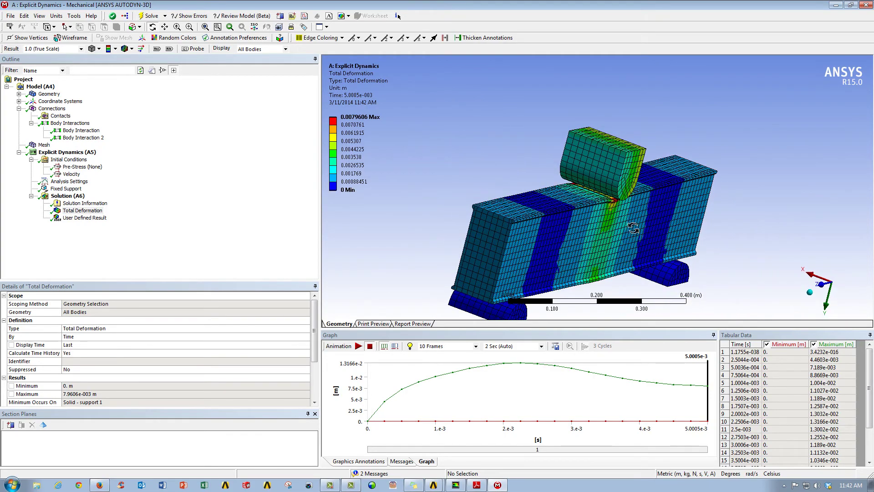
Show the User Defined Result DAMAGEALL contour (0 to 1) from front and oblique views
left_click(84, 218)
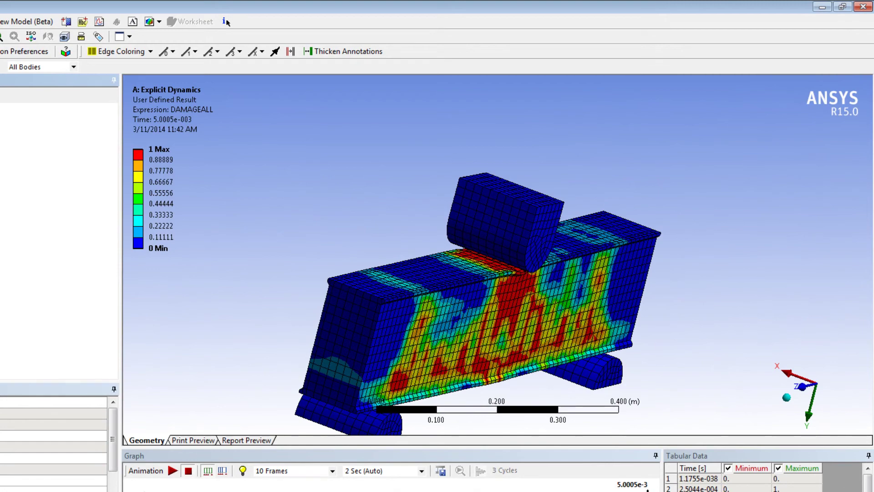
left_click_drag(425, 283, 364, 262)
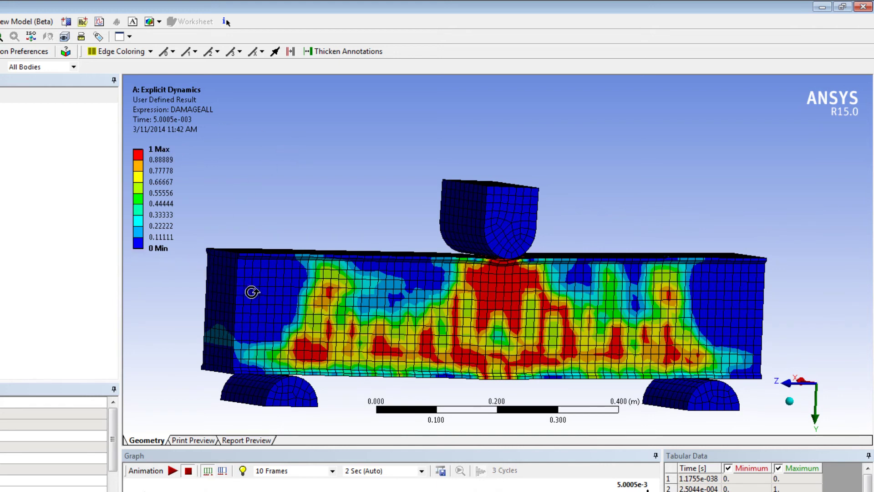
mouse_move(160, 156)
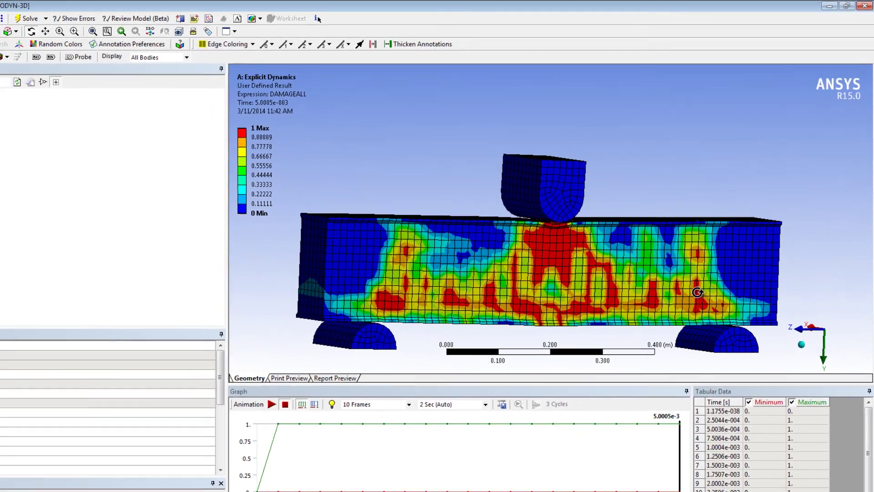
left_click_drag(523, 373, 602, 330)
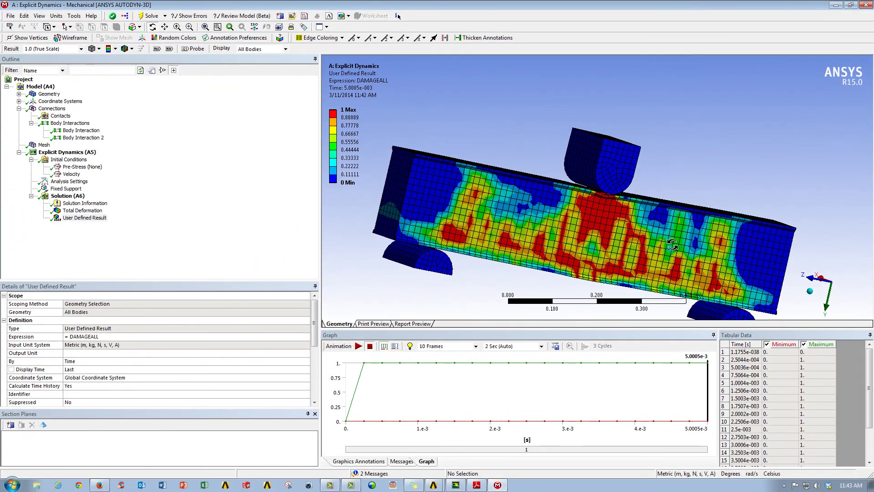